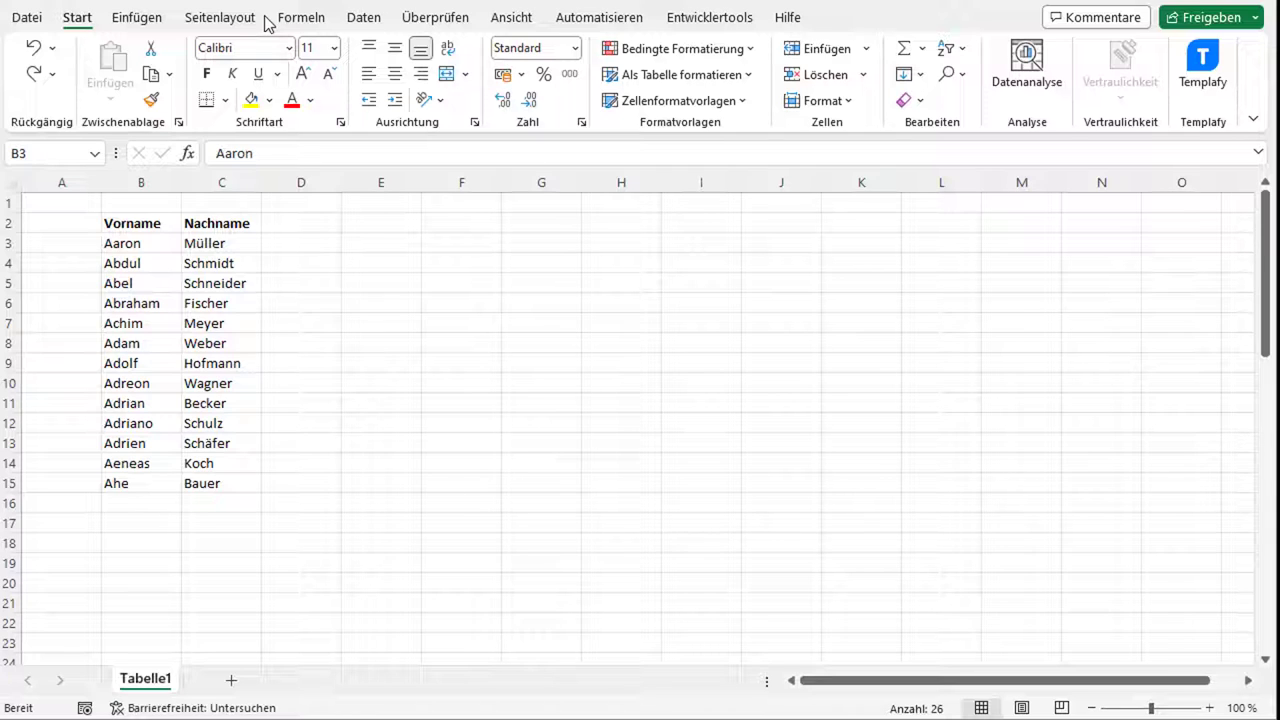
# - Select the first and last names in B3:C15 and look through the cell merging options
pyautogui.hotkey('ctrl', 'shift', 'End')
pyautogui.click(466, 75)
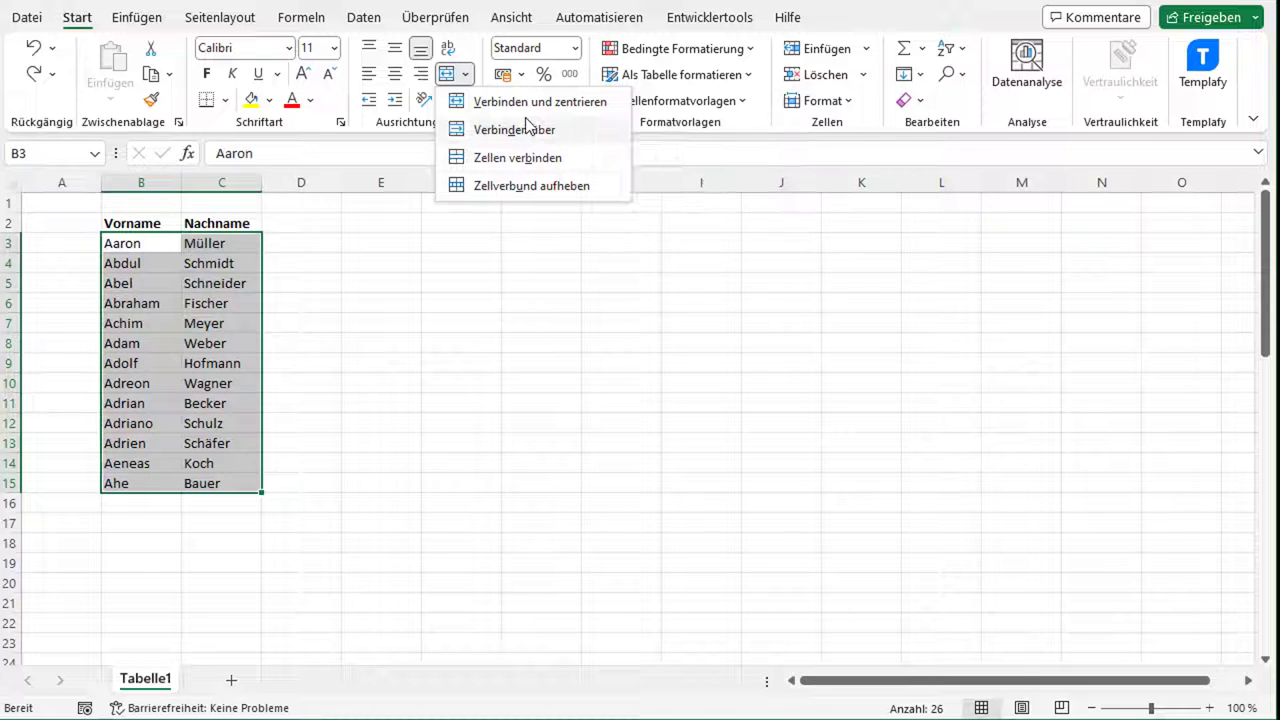
pyautogui.click(160, 245)
pyautogui.click(166, 218)
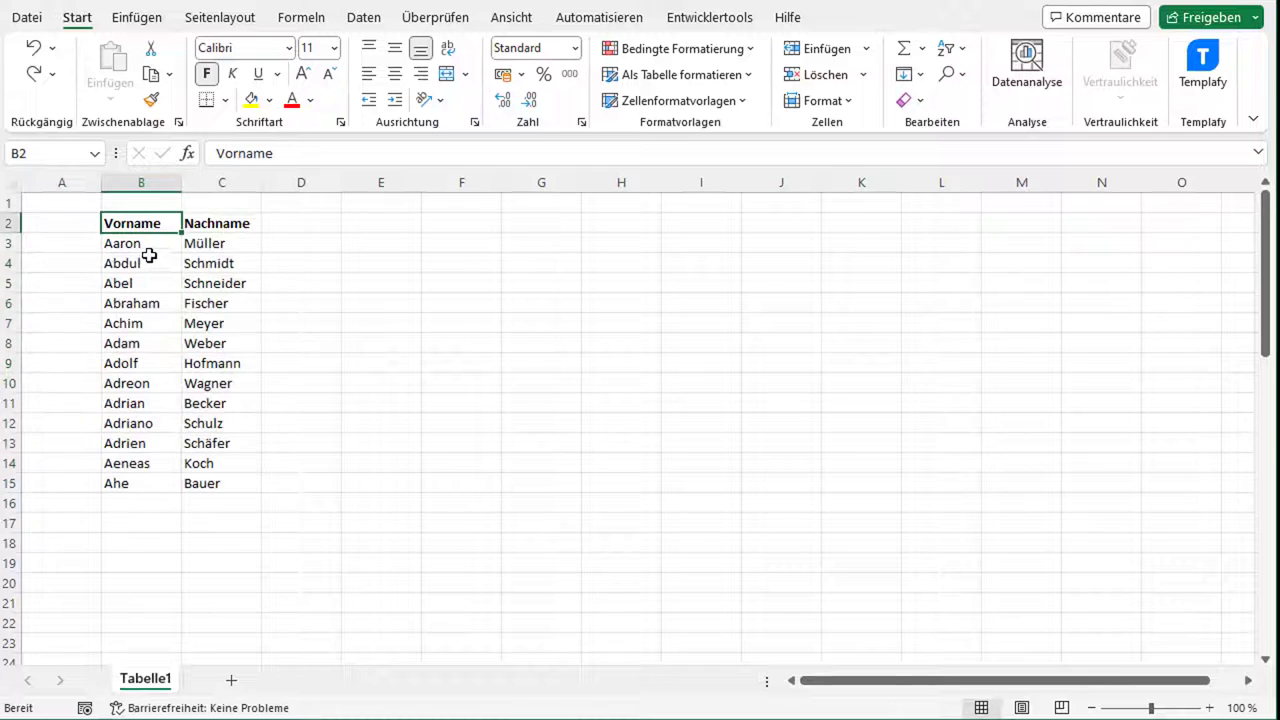
pyautogui.moveTo(140, 243); pyautogui.dragTo(140, 483)
pyautogui.moveTo(220, 243); pyautogui.dragTo(220, 483)
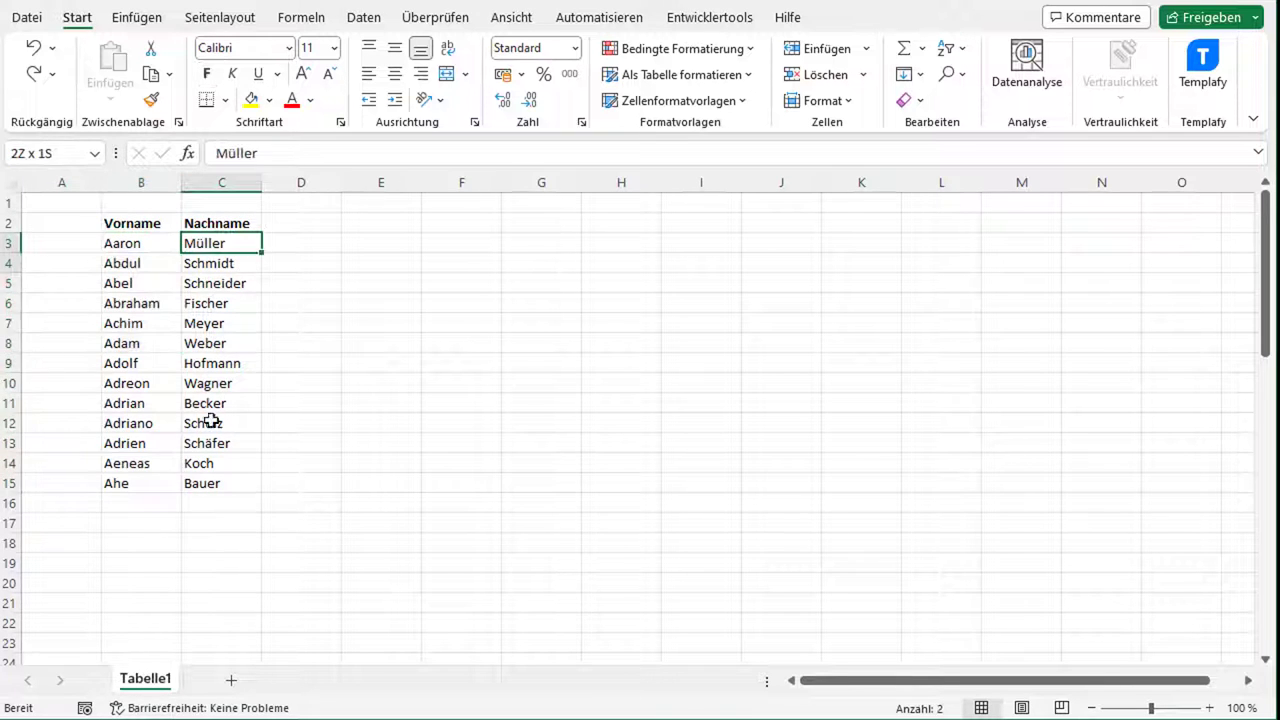
pyautogui.click(171, 222)
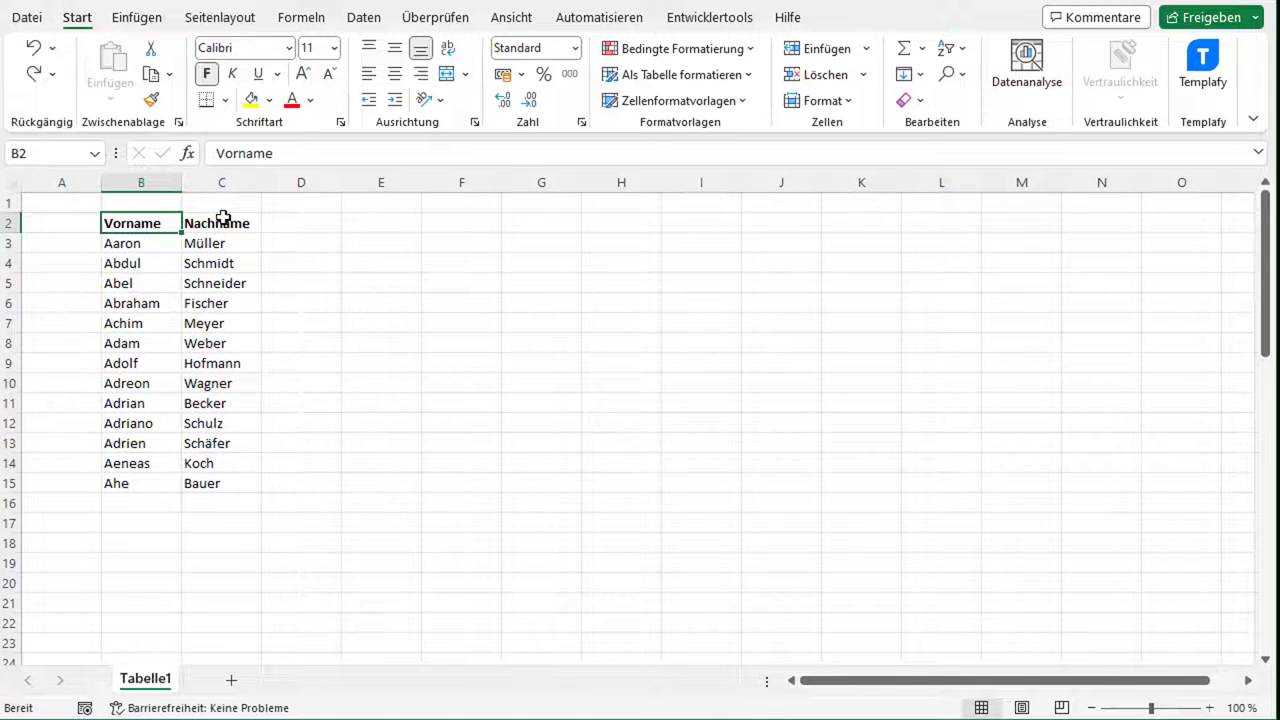
# - Merge B3:C15 into one cell, accepting the warning that keeps only Aaron
pyautogui.moveTo(160, 245); pyautogui.dragTo(210, 483)
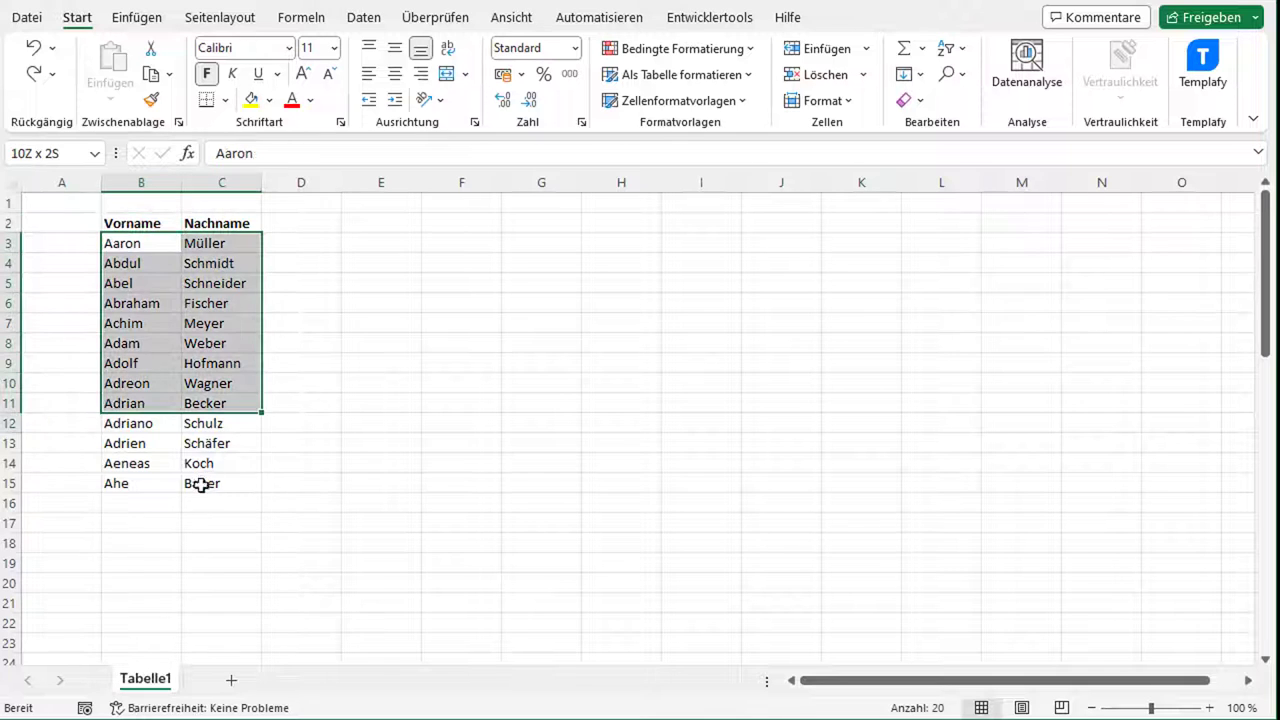
pyautogui.click(466, 75)
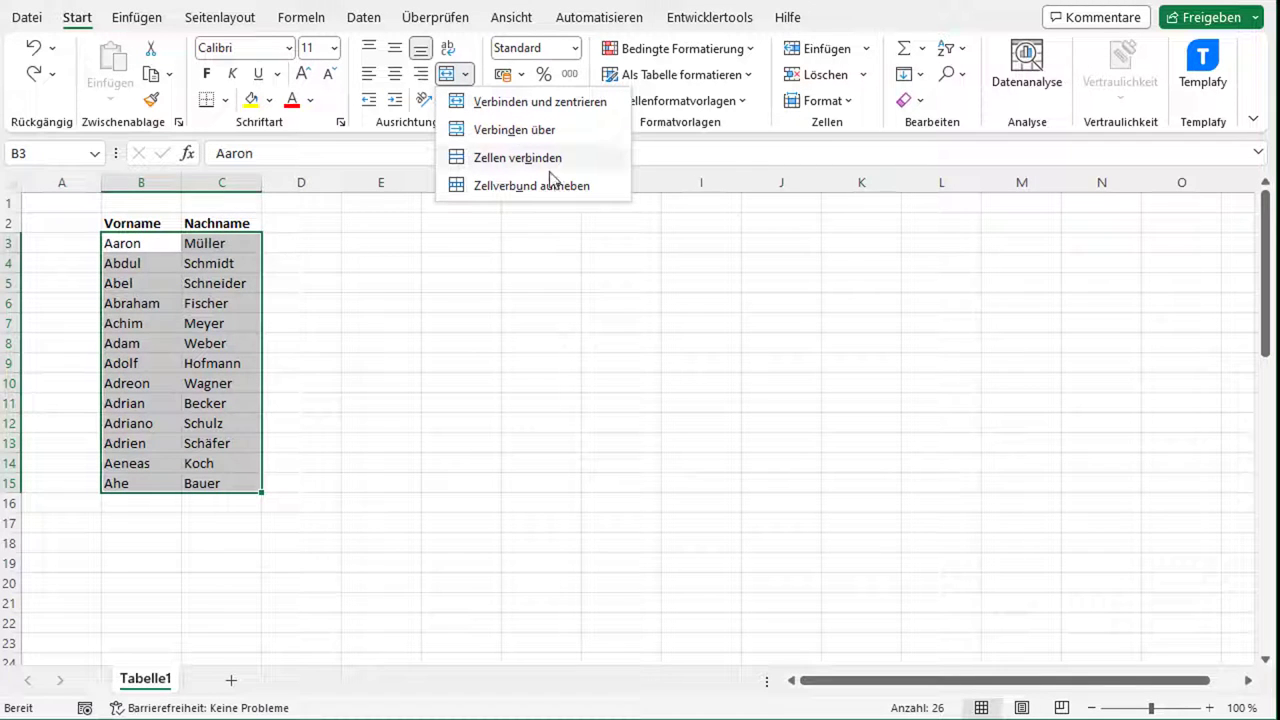
pyautogui.click(541, 104)
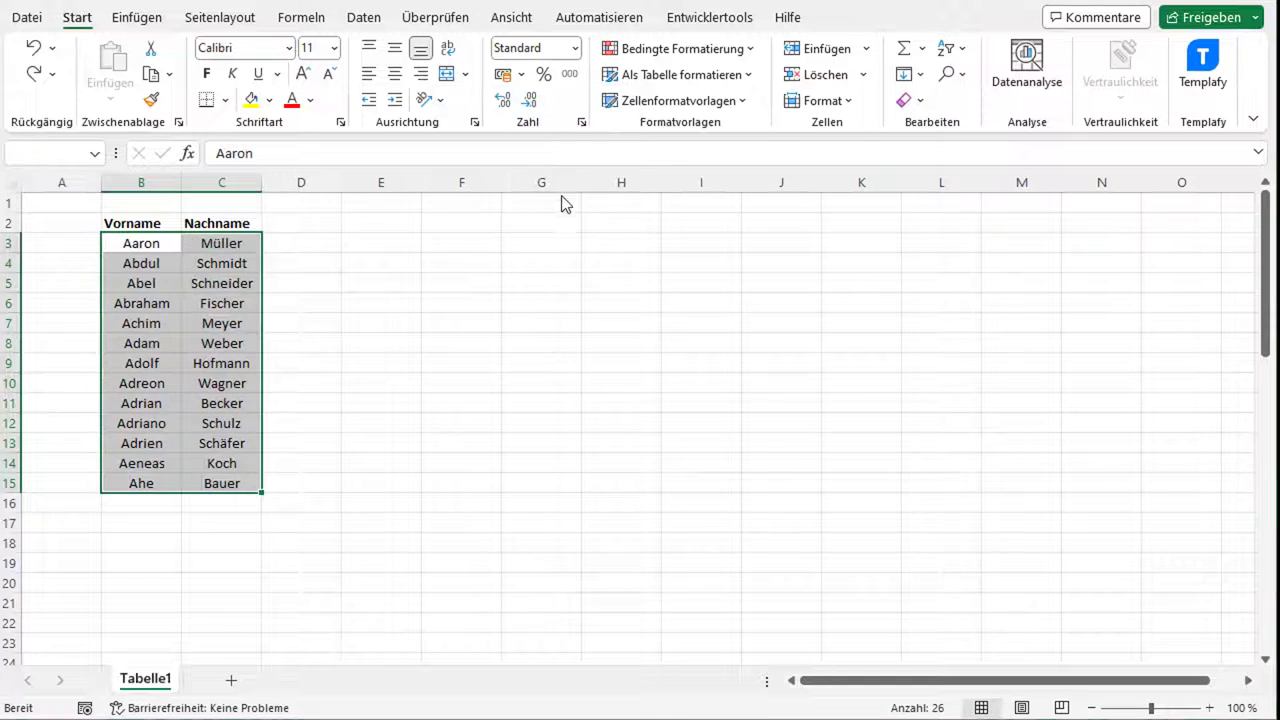
pyautogui.moveTo(351, 187); pyautogui.dragTo(594, 185)
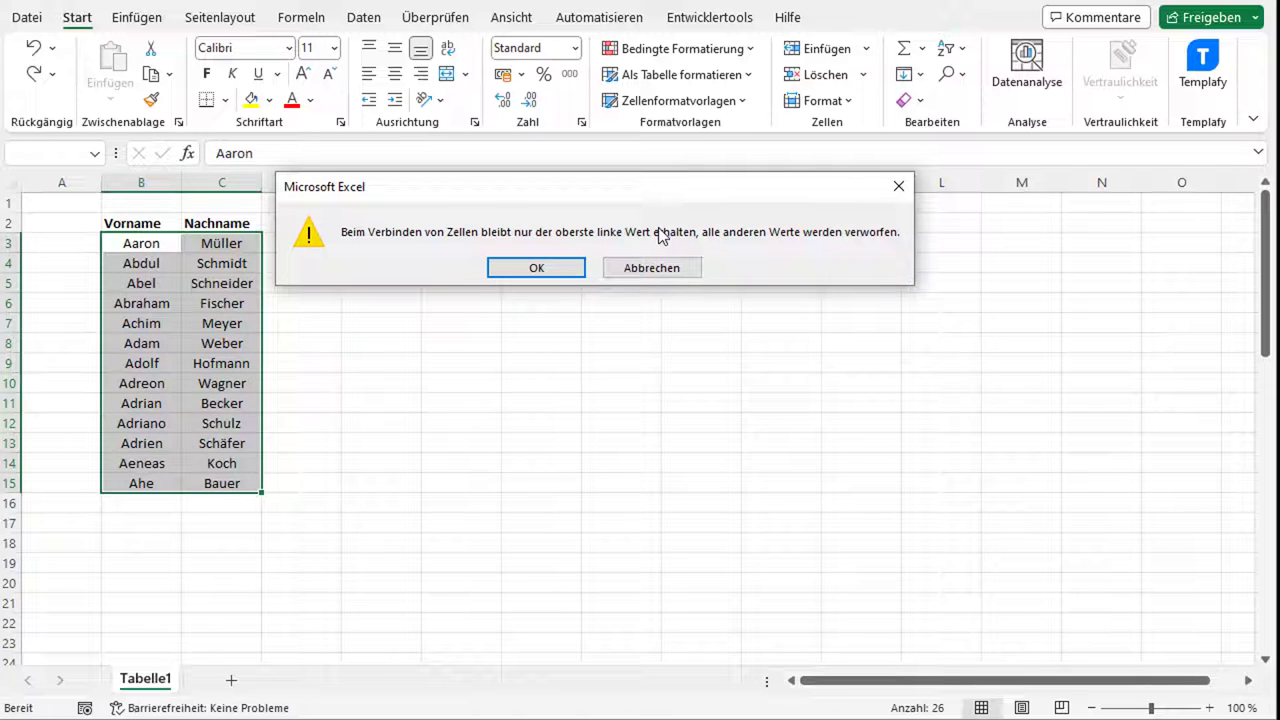
pyautogui.click(530, 267)
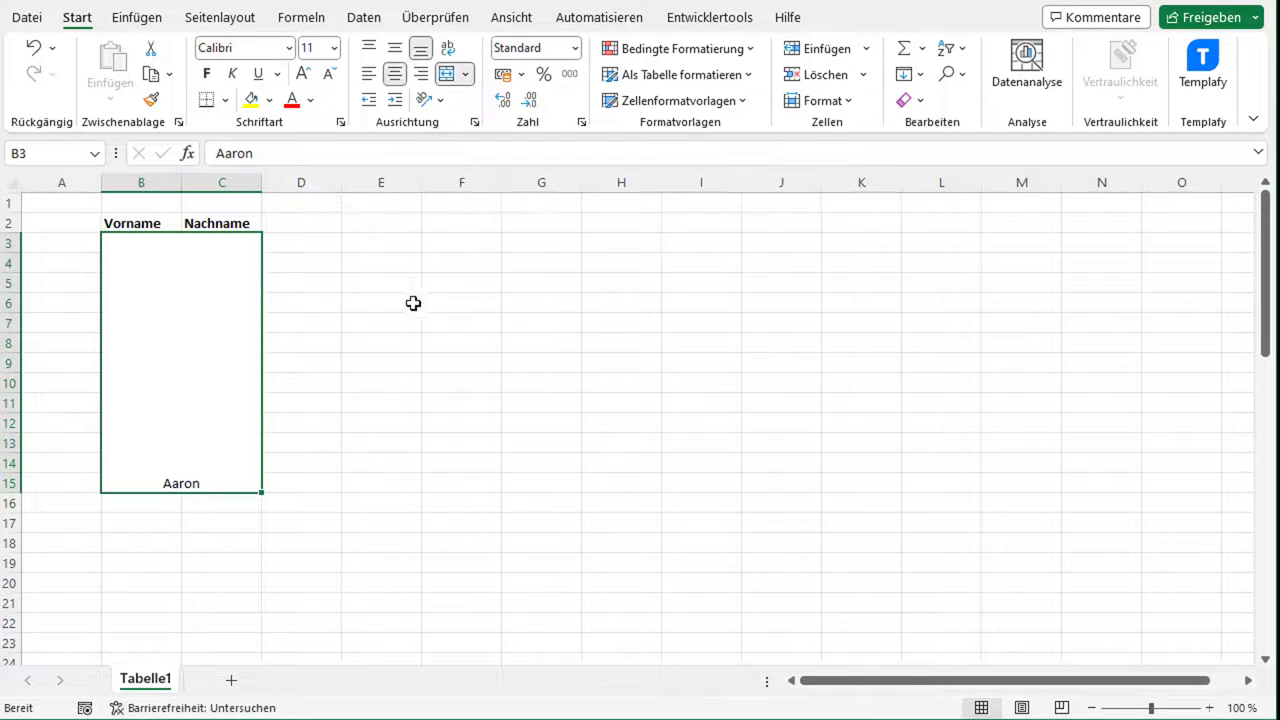
pyautogui.click(318, 284)
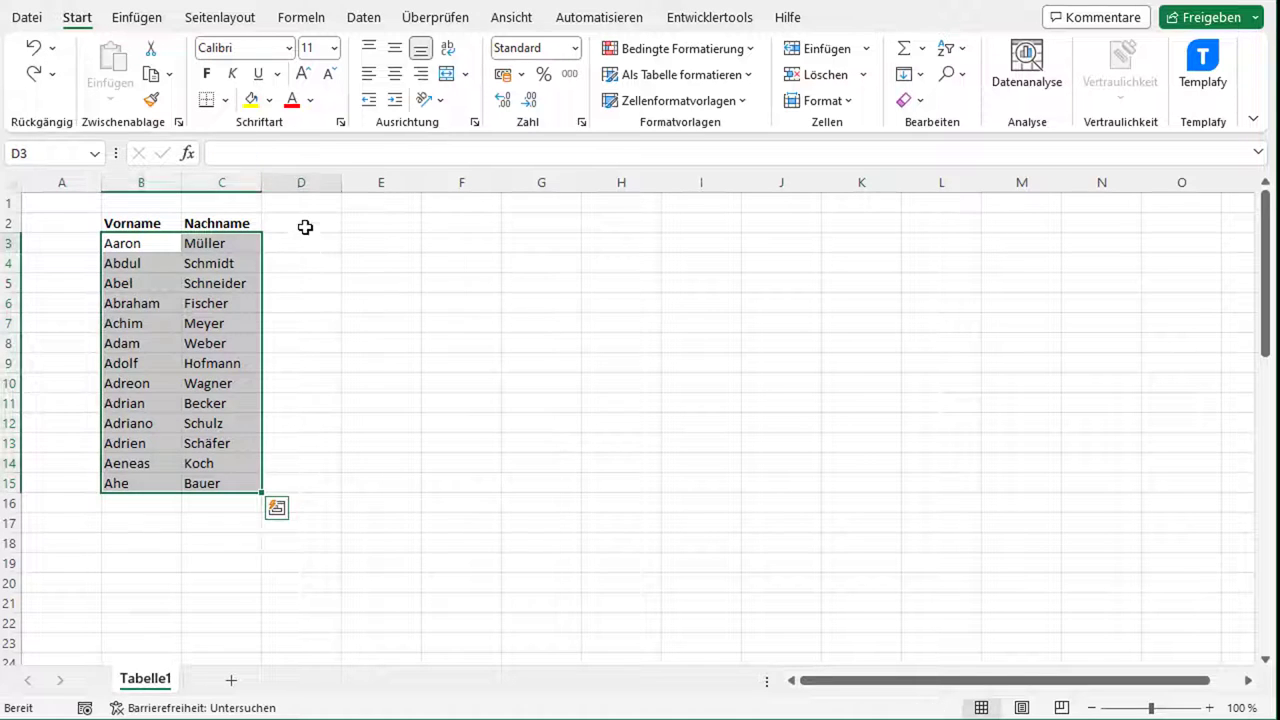
# - Widen column D and enter a bold 'Namen' heading in D2
pyautogui.click(325, 222)
pyautogui.moveTo(341, 182); pyautogui.dragTo(487, 182)
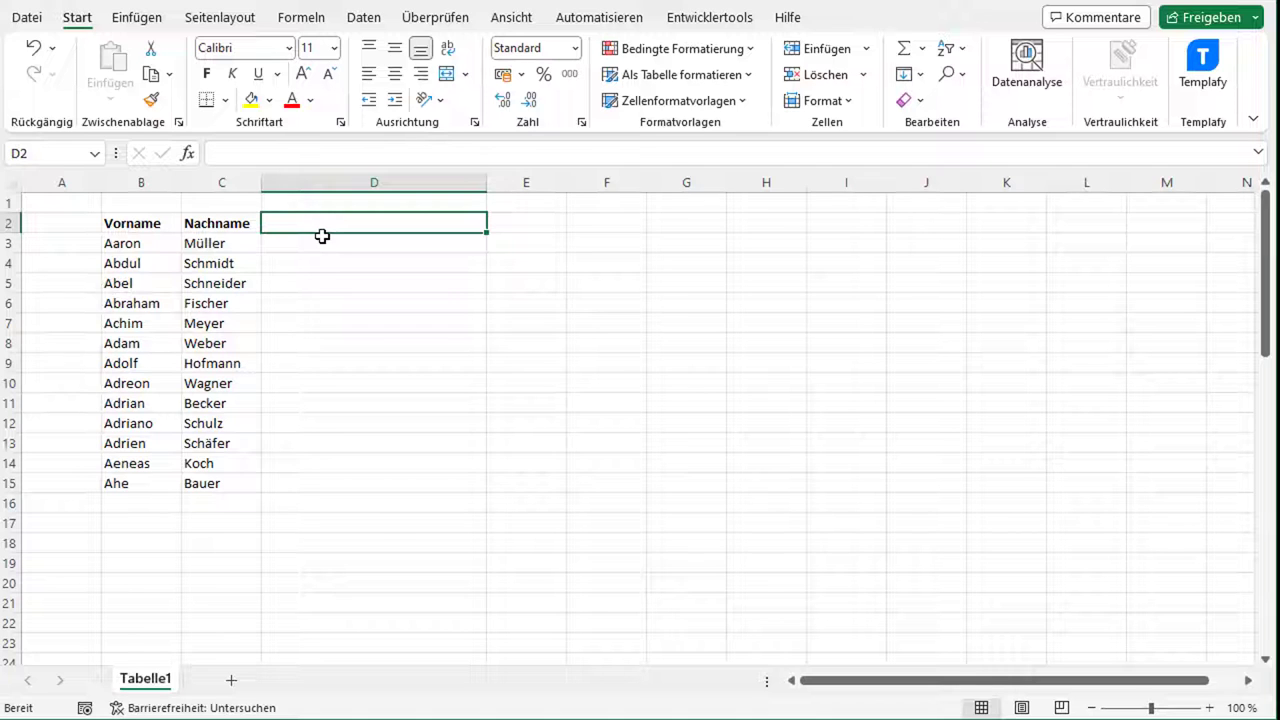
pyautogui.write('Namen')
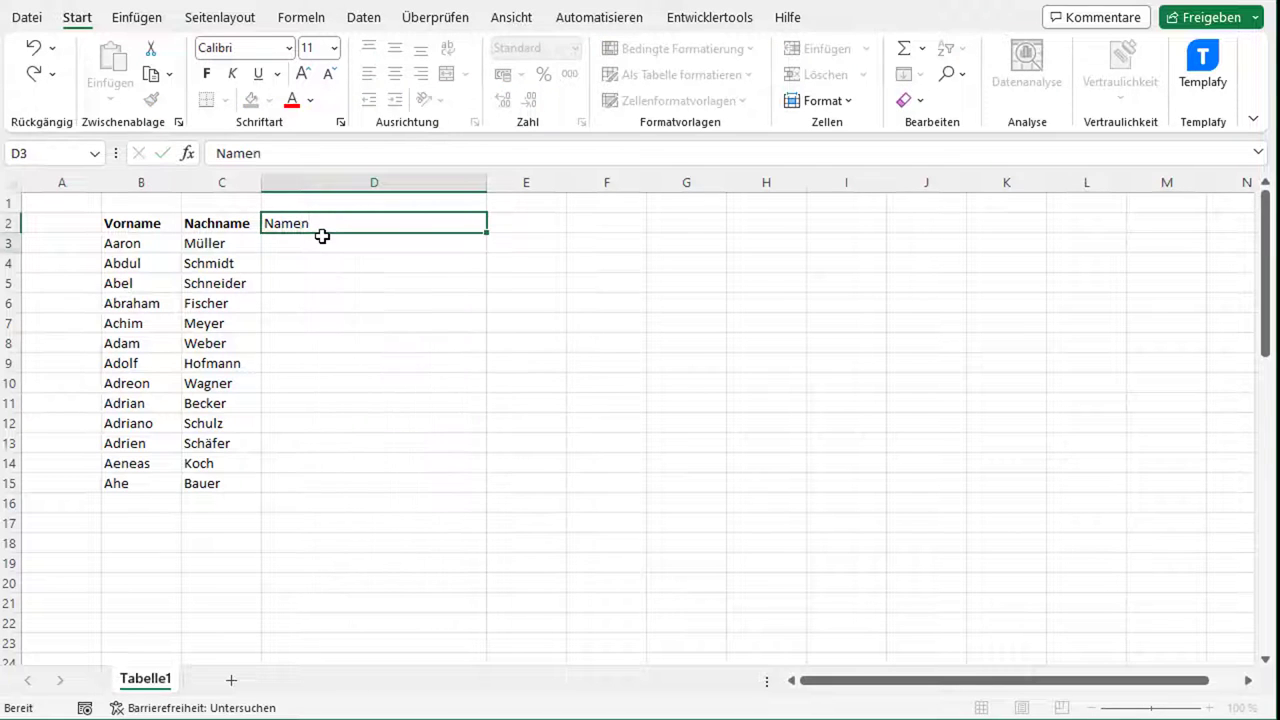
pyautogui.press('Return')
pyautogui.click(356, 217)
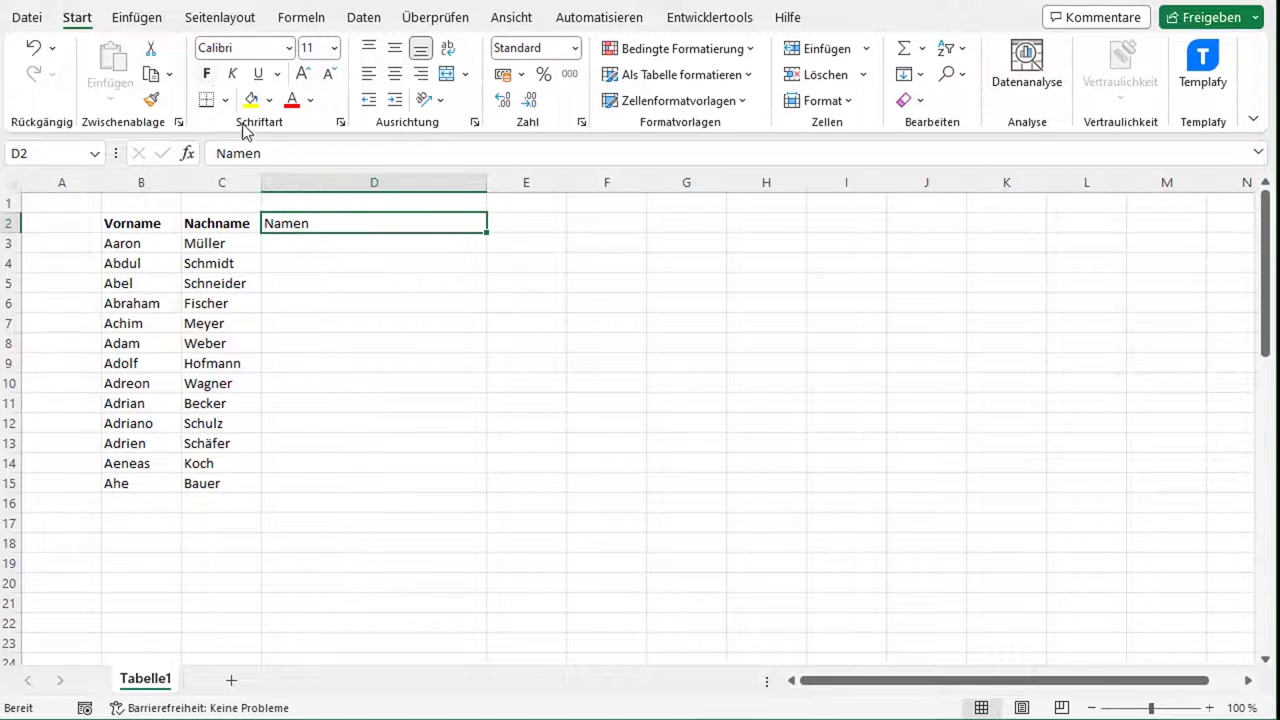
pyautogui.click(206, 73)
pyautogui.click(357, 249)
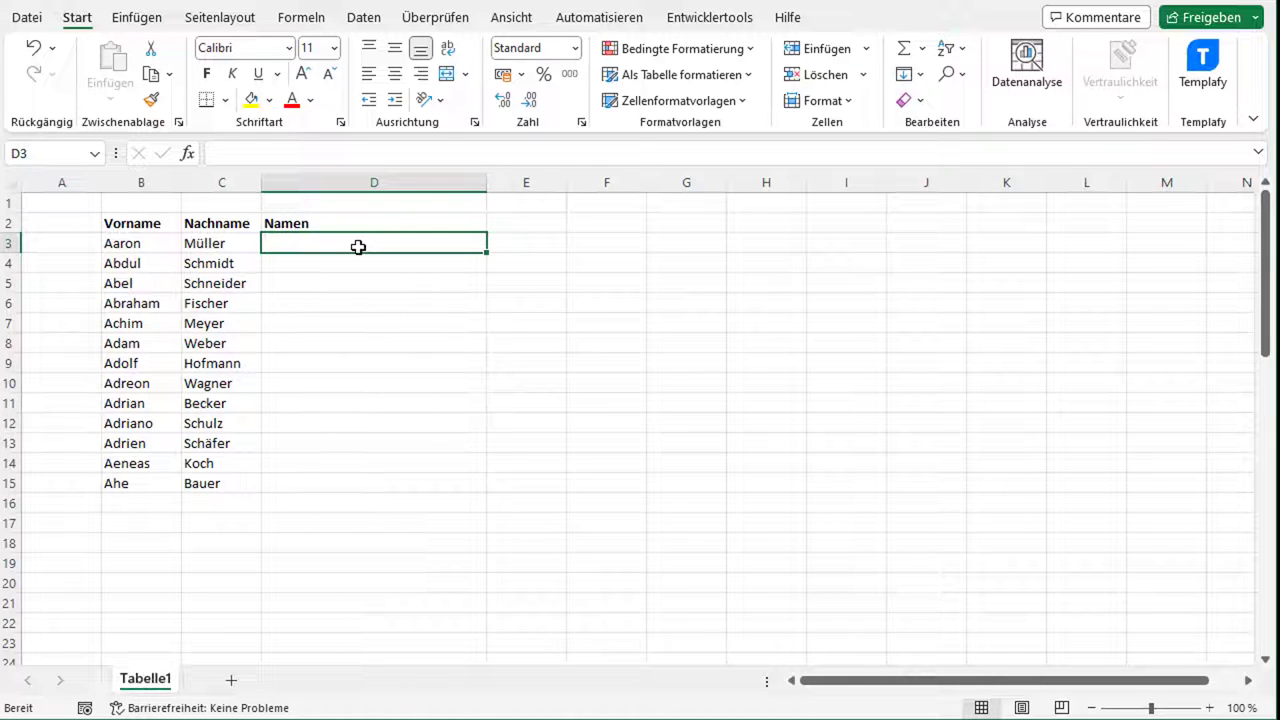
# - Enter =VERKETTEN(B3;C3) in D3, joining first name B3 with last name C3
pyautogui.write('=')
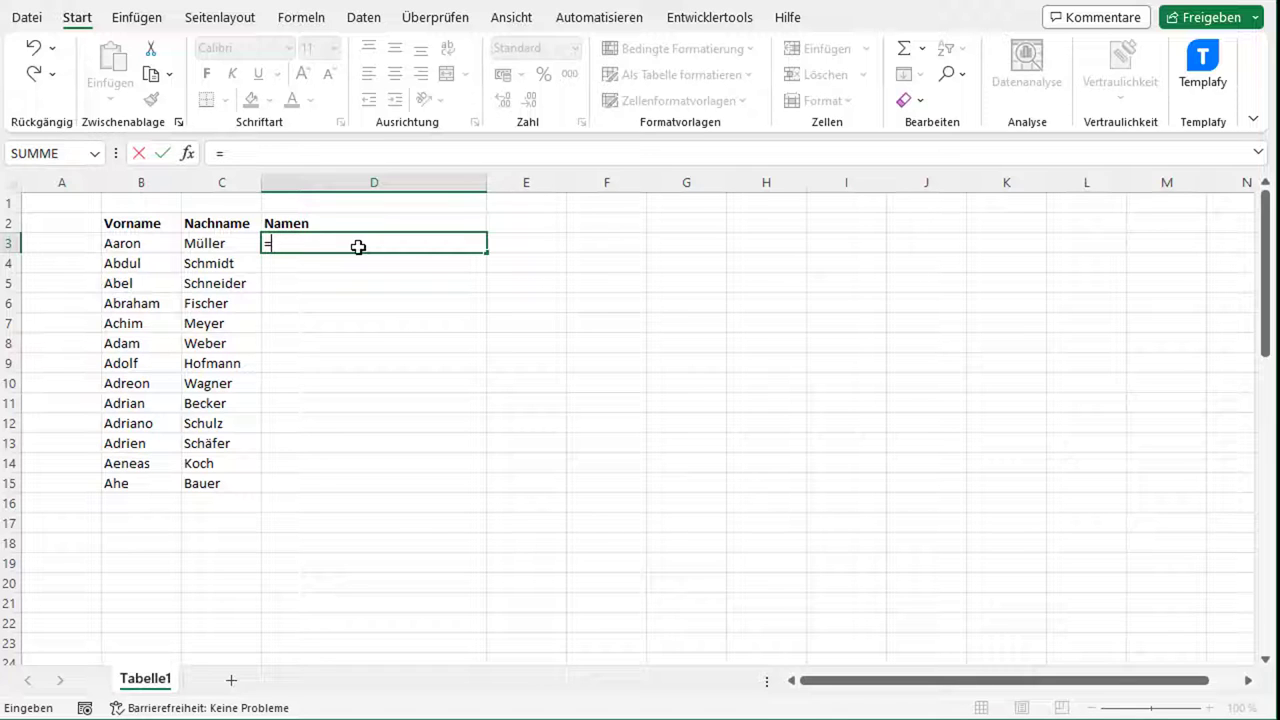
pyautogui.write('VERKE')
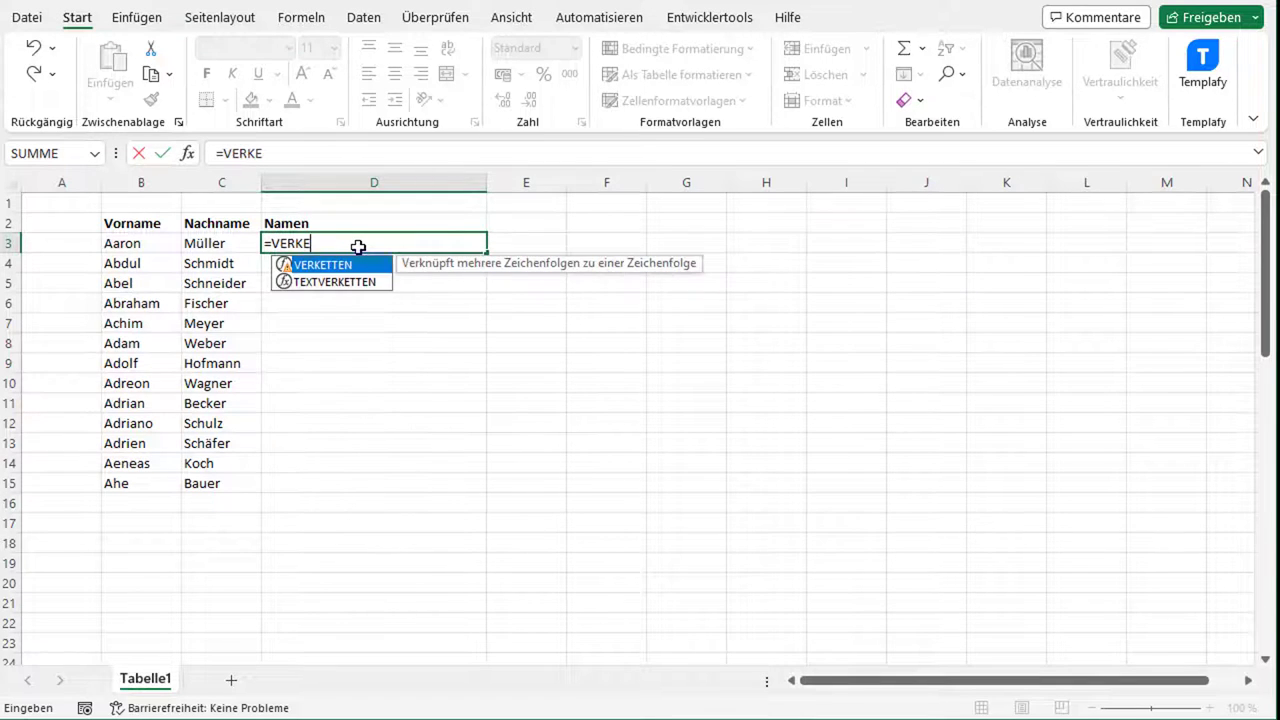
pyautogui.press('Down')
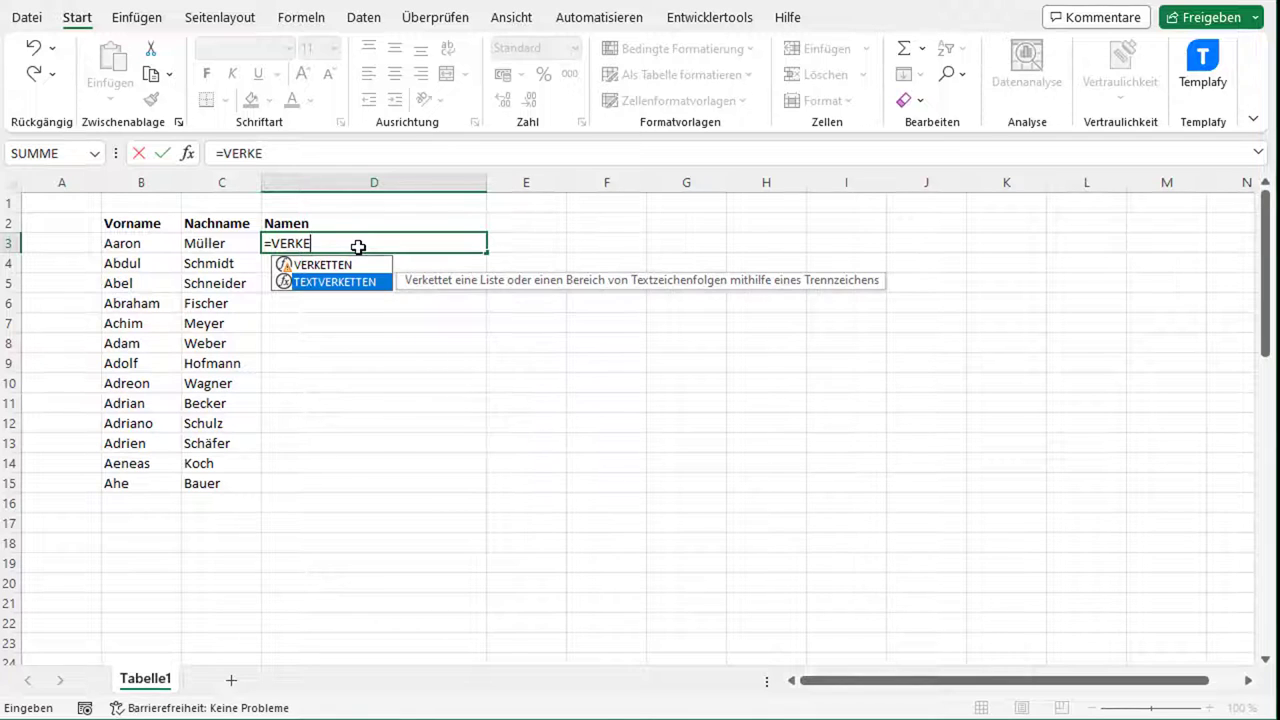
pyautogui.press('Up')
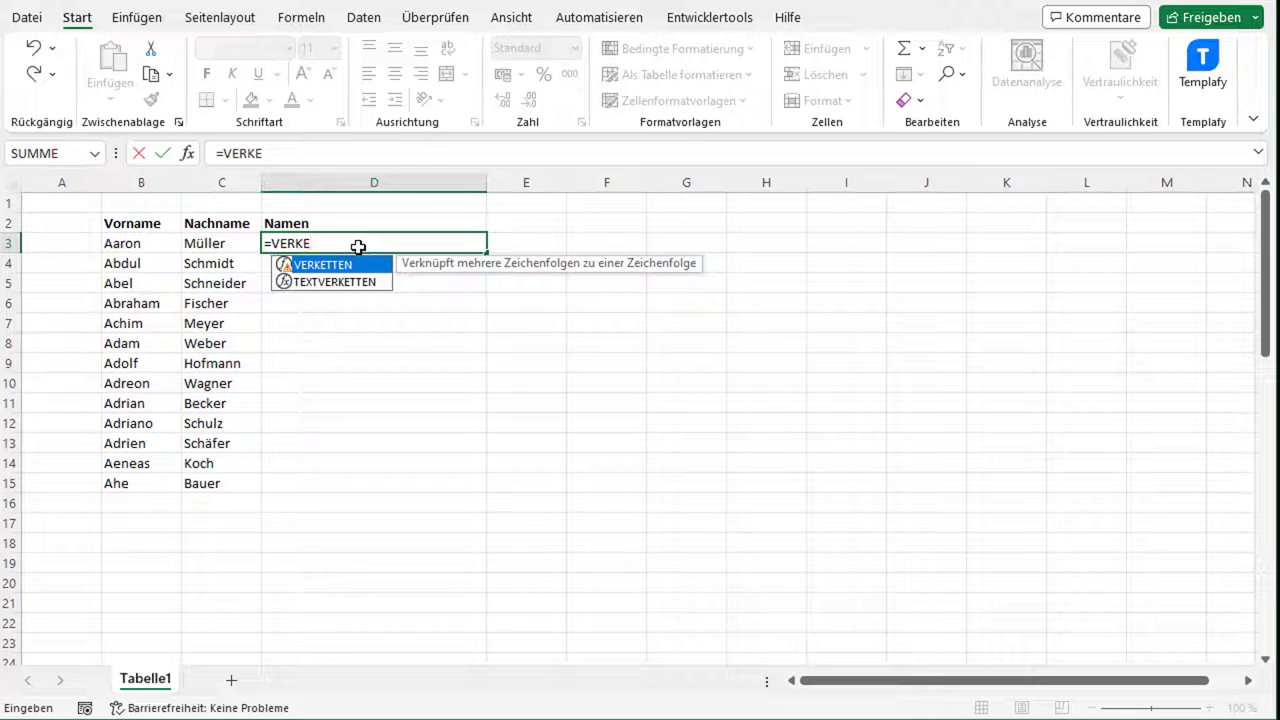
pyautogui.press('Tab')
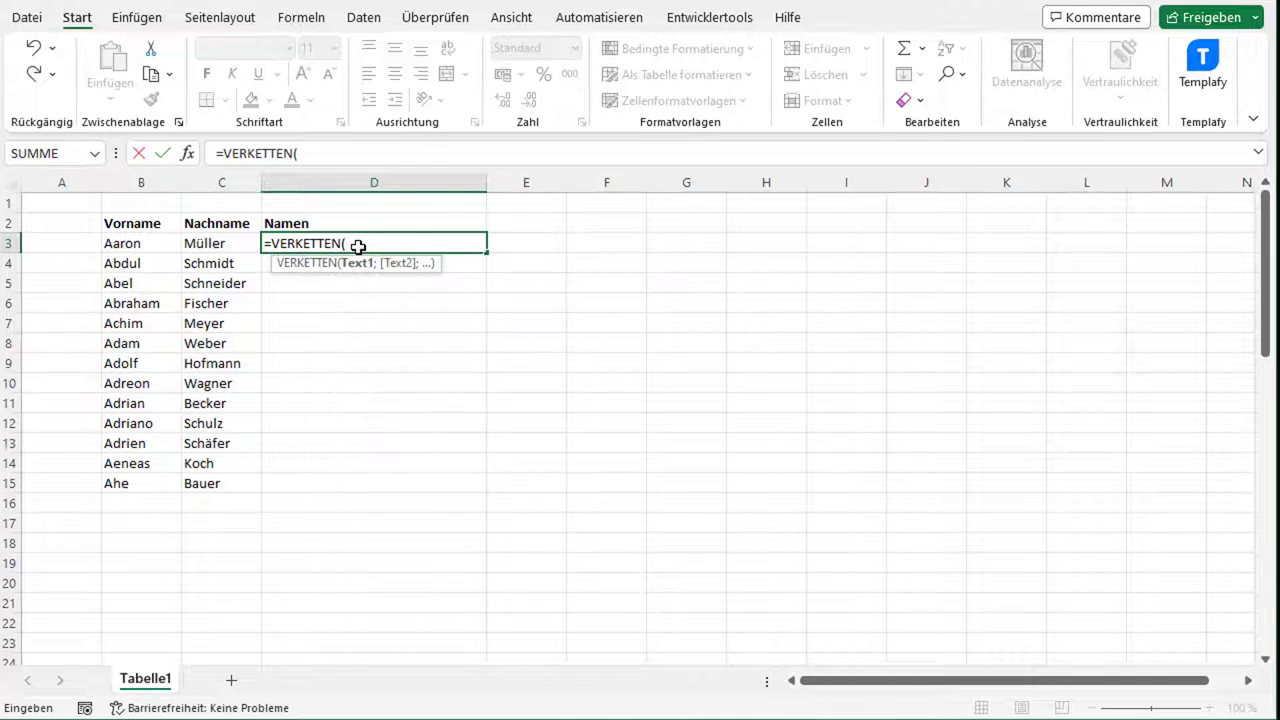
pyautogui.click(134, 245)
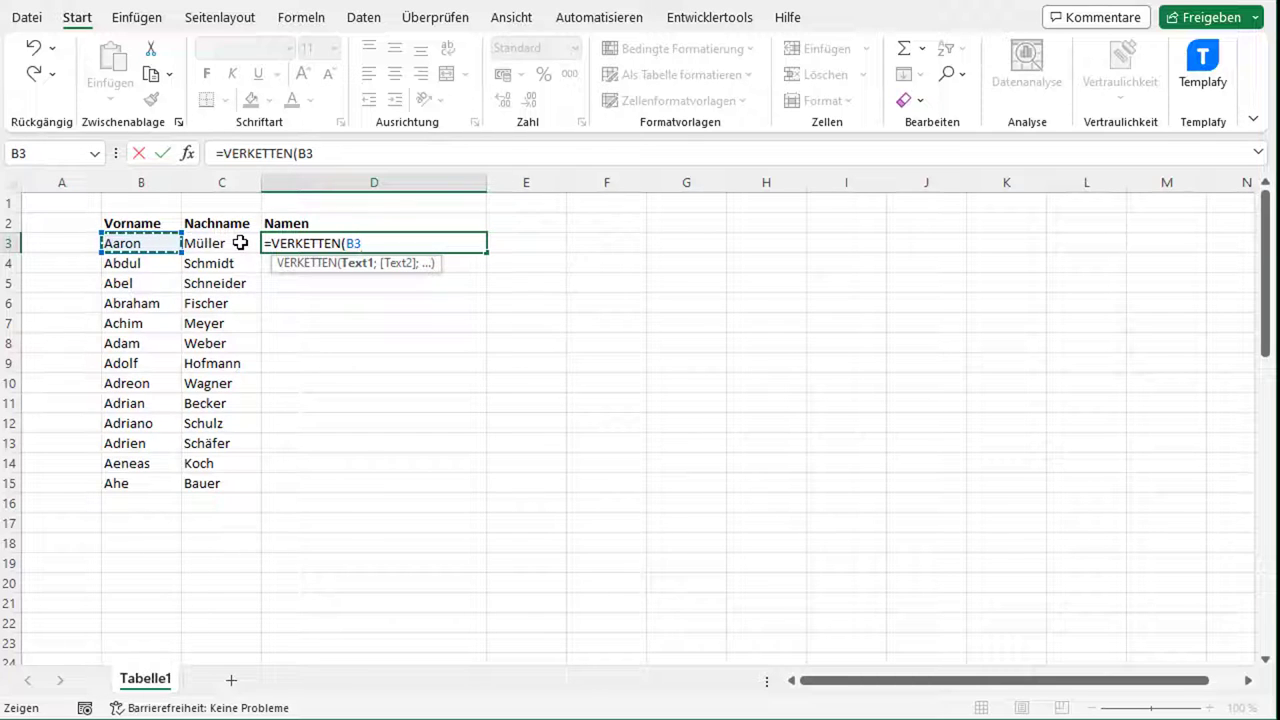
pyautogui.write(';')
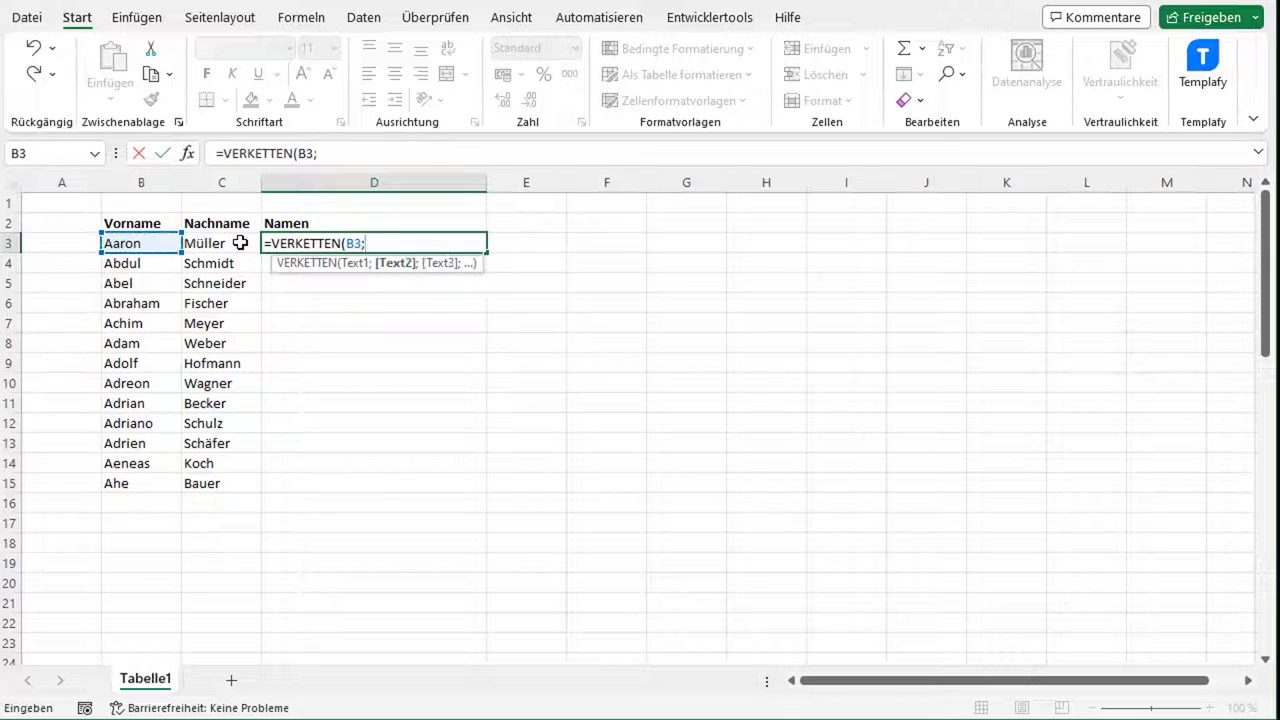
pyautogui.click(221, 240)
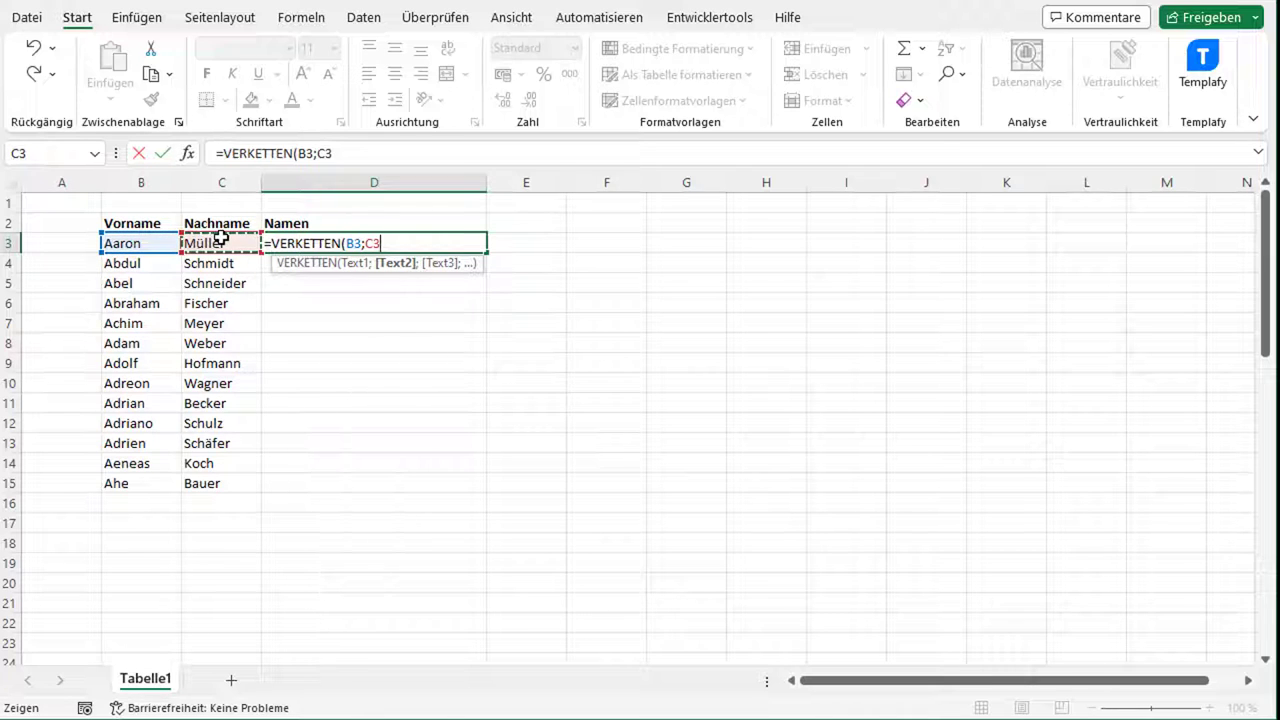
pyautogui.write(')')
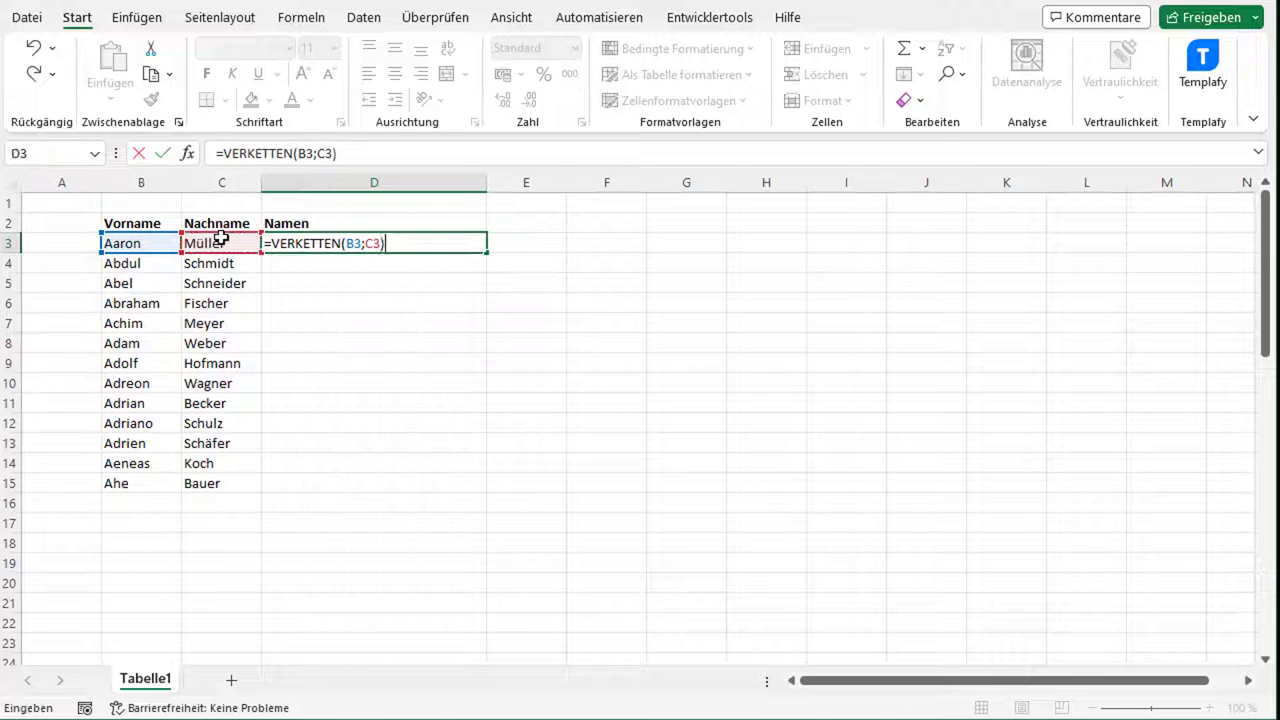
pyautogui.press('Return')
# - Fill the D3 formula down through D15
pyautogui.press('Up')
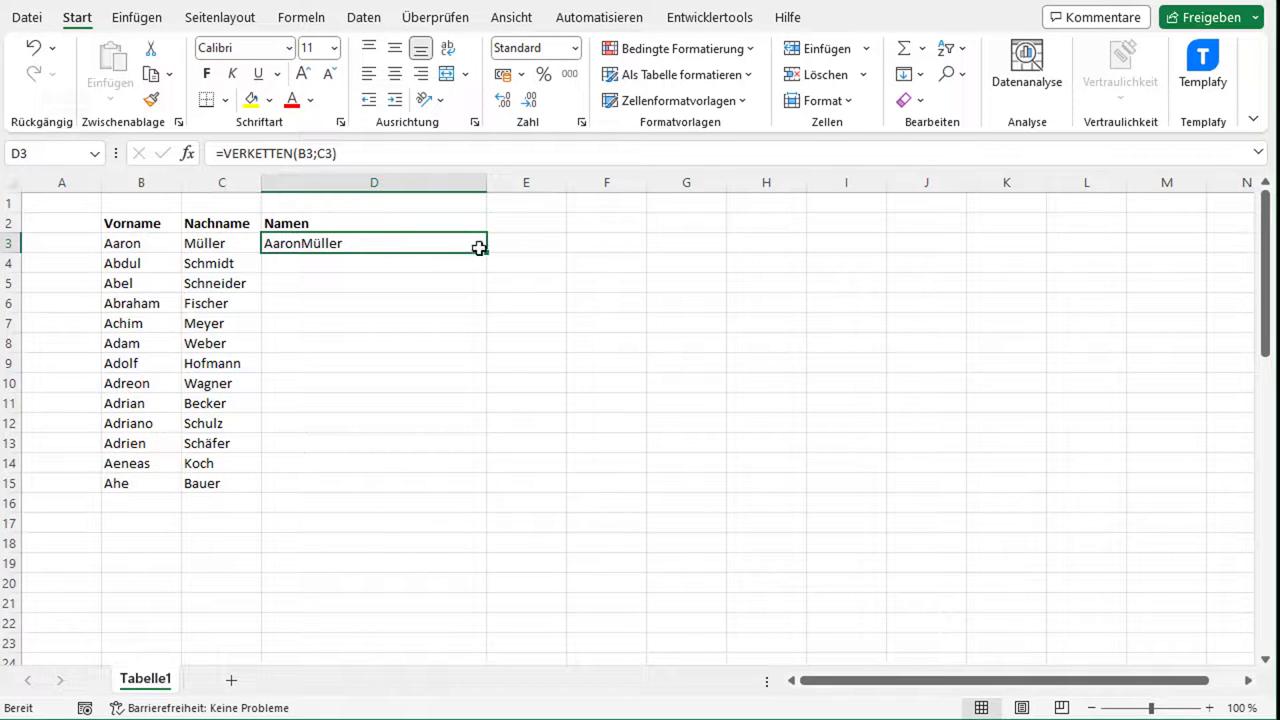
pyautogui.moveTo(487, 253); pyautogui.dragTo(470, 490)
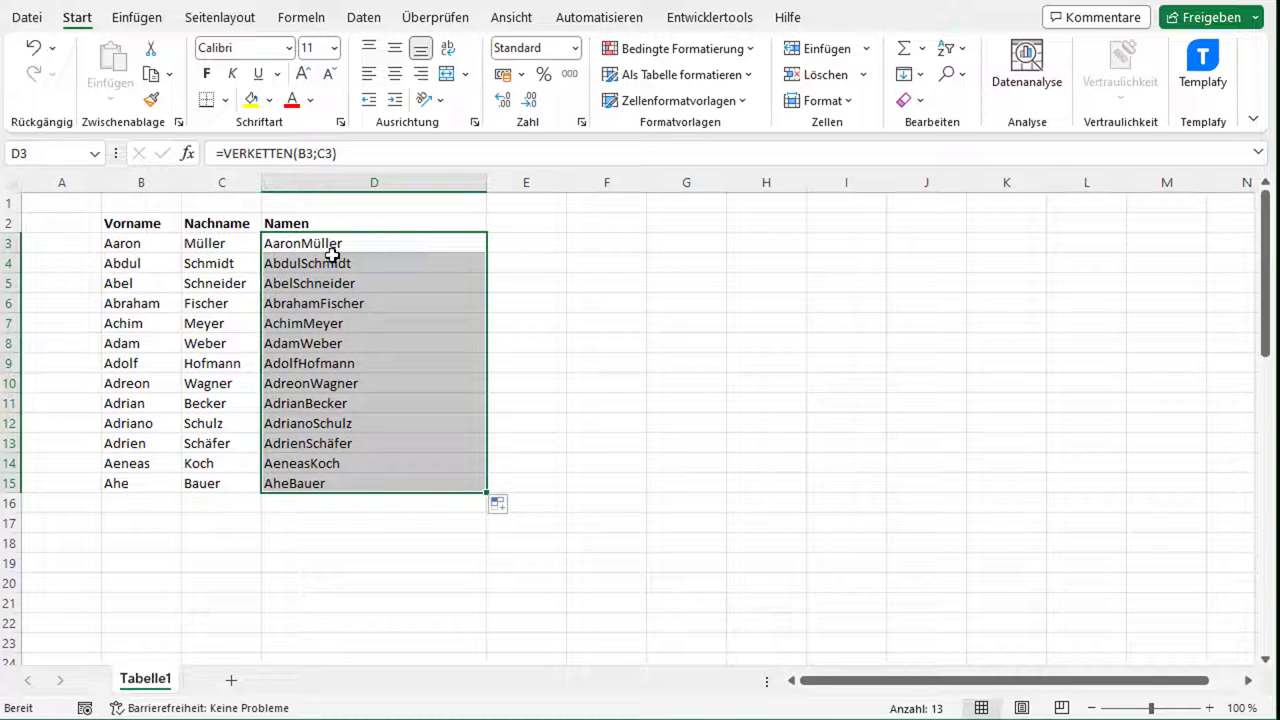
pyautogui.click(312, 244)
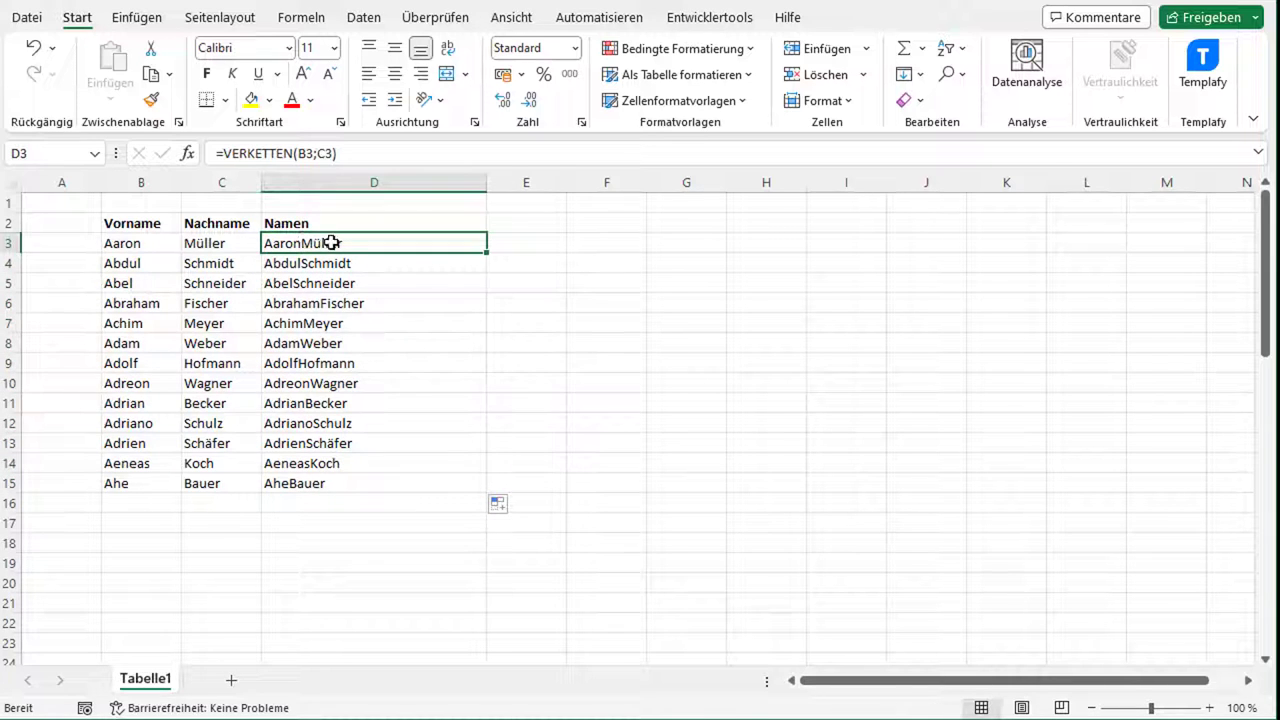
# - Change D3 to =VERKETTEN(B3;" ";C3) and refill it down to D15
pyautogui.click(340, 152)
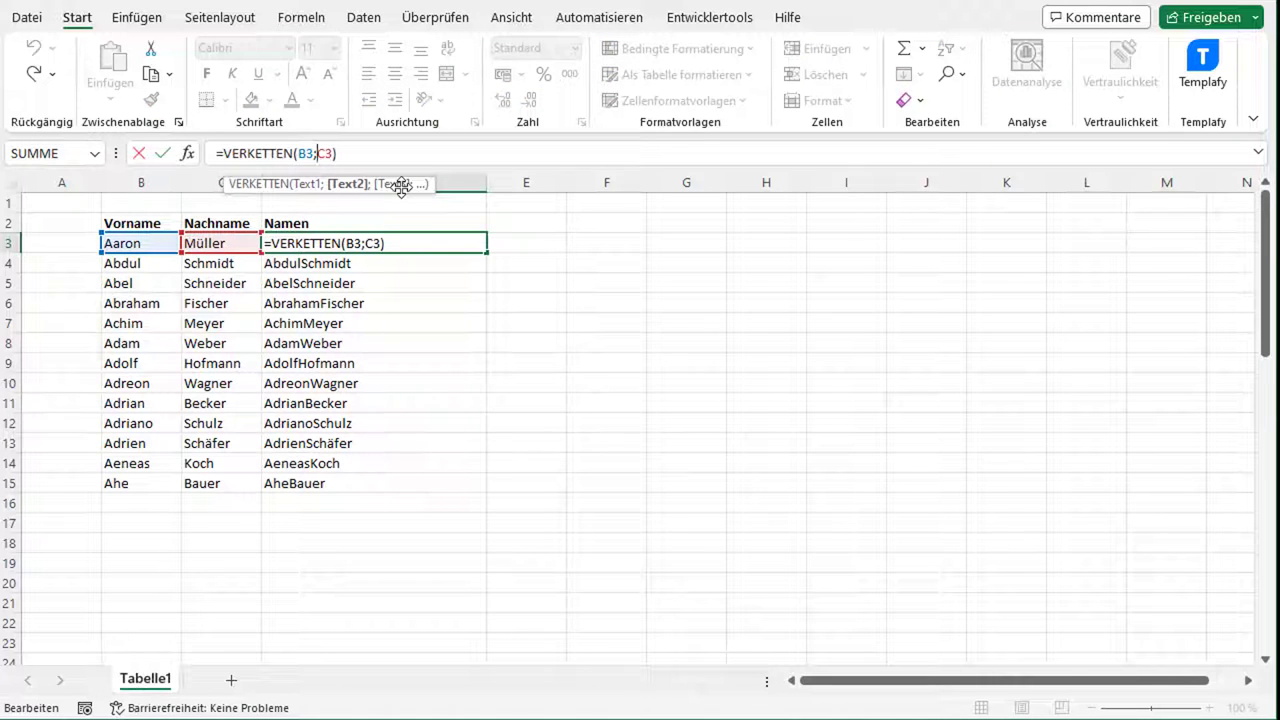
pyautogui.write(';""')
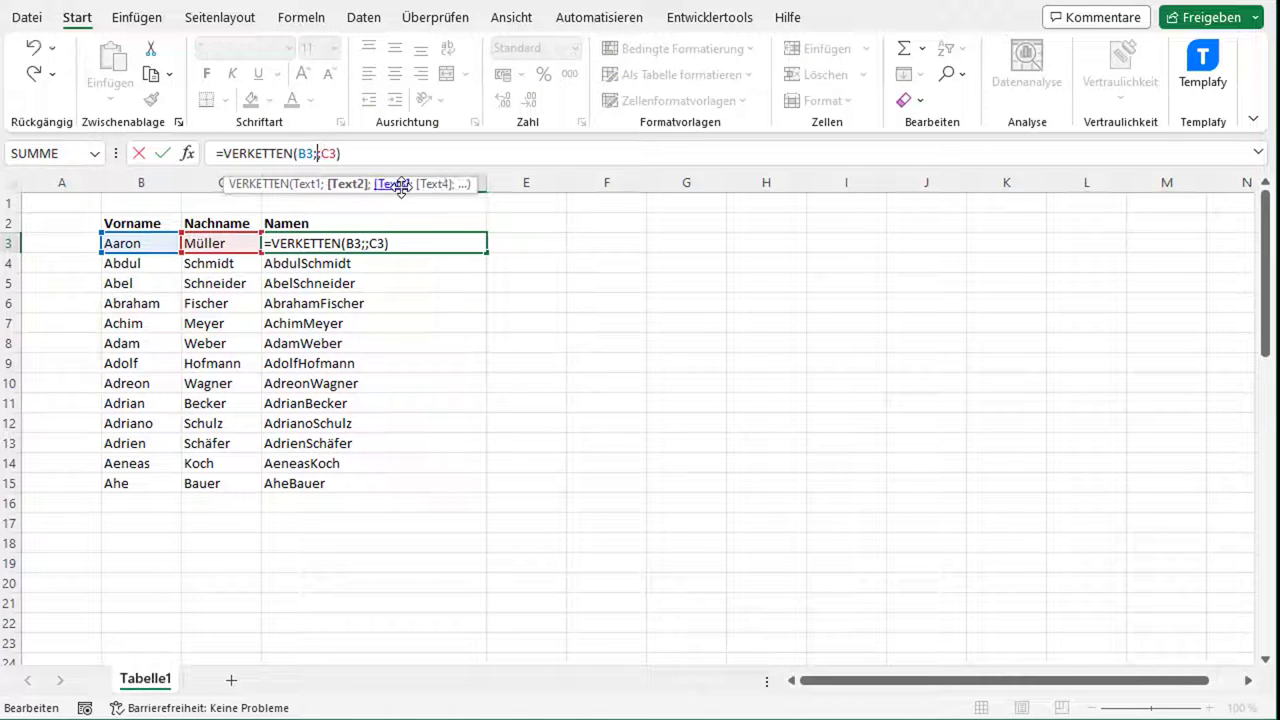
pyautogui.press('Left')
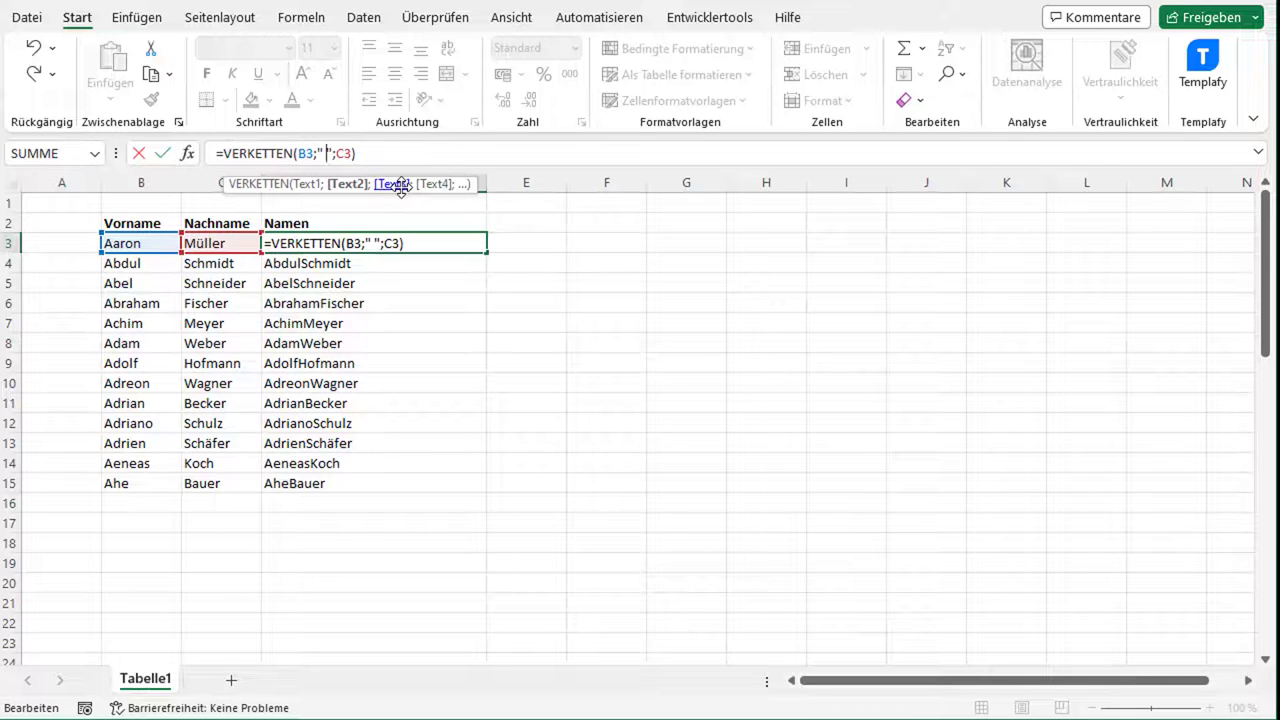
pyautogui.press('Return')
pyautogui.press('Up')
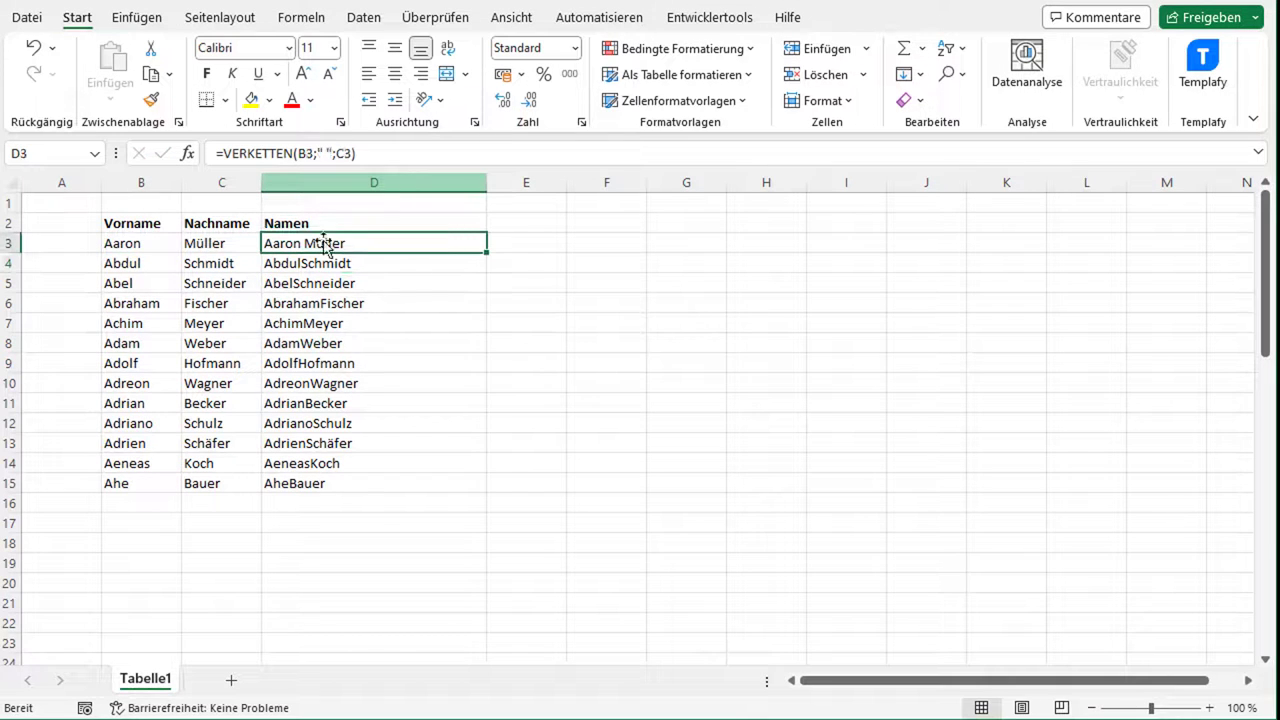
pyautogui.moveTo(487, 252); pyautogui.dragTo(491, 487)
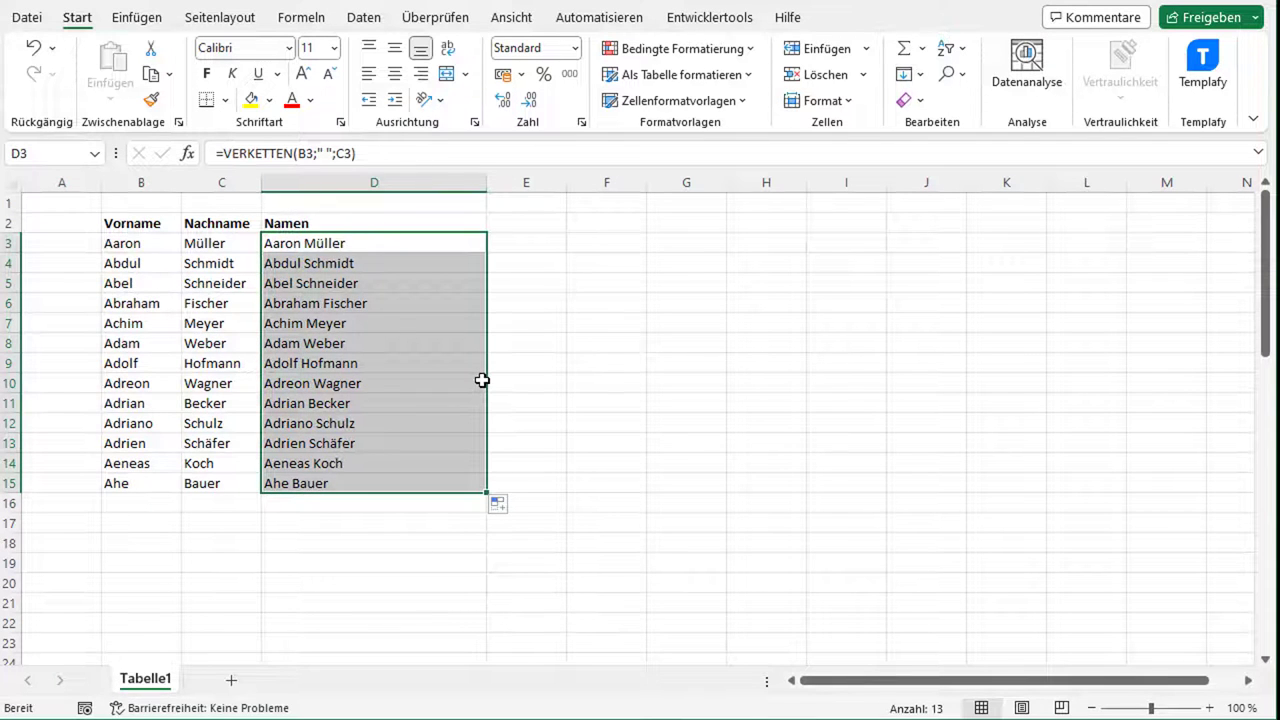